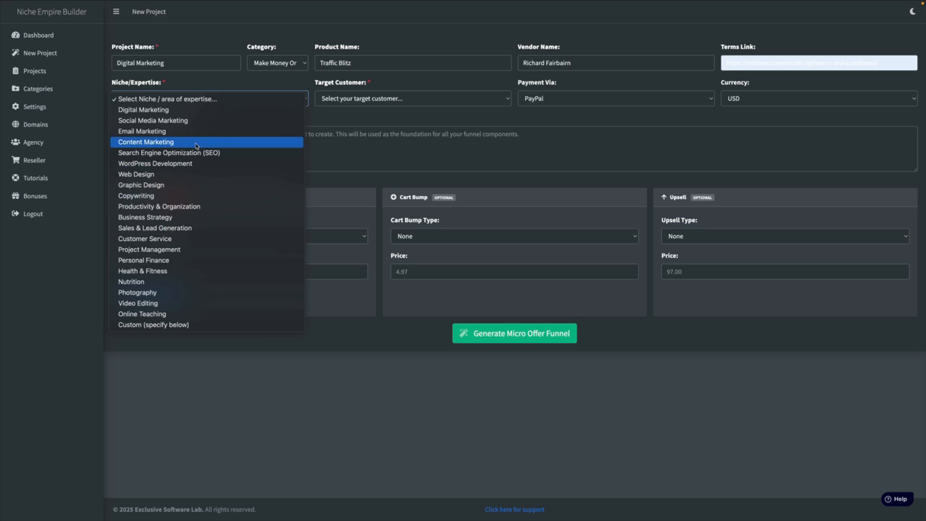
Set the project's niche to Digital Marketing and its target customer to Complete Beginners
left_click(170, 110)
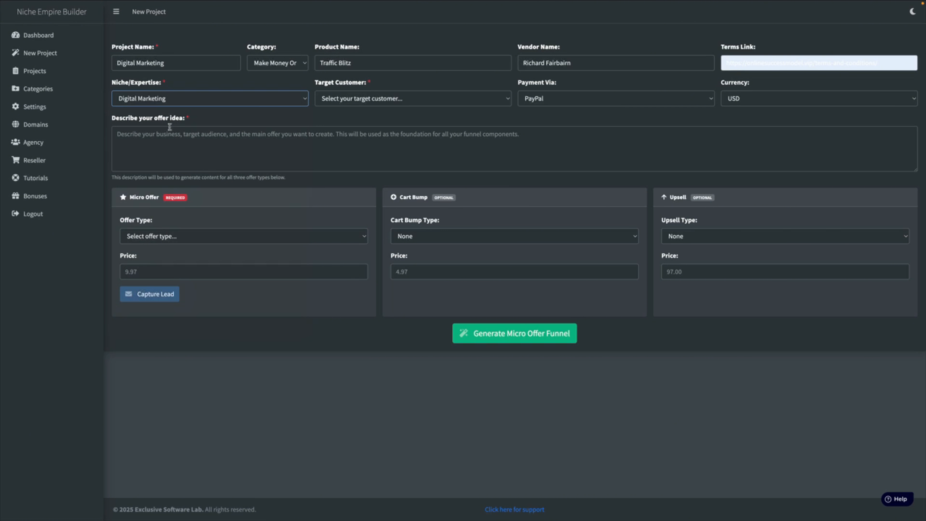
left_click(384, 99)
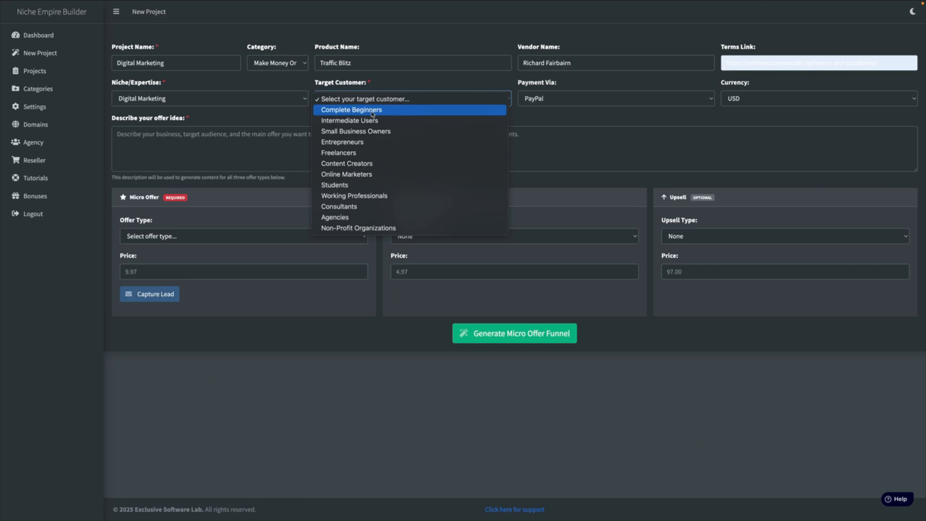
left_click(372, 111)
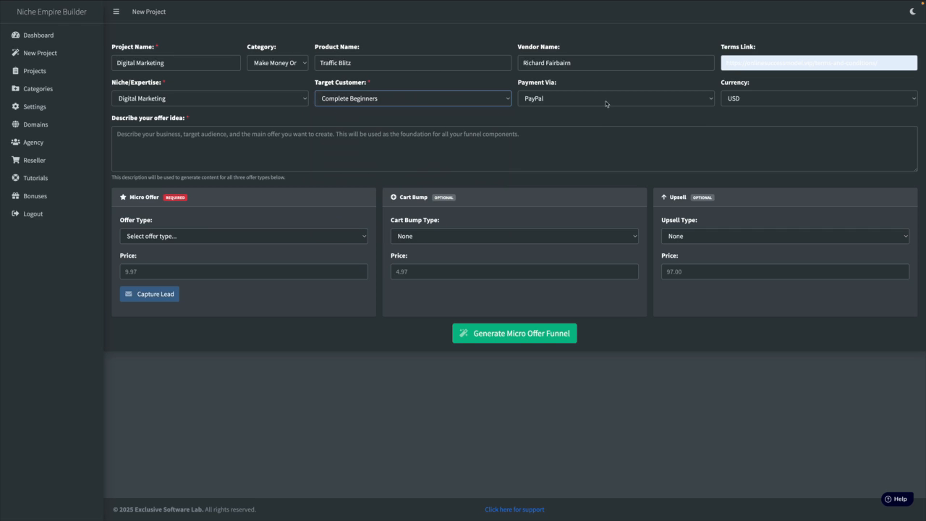
Choose PayPal as the payment method and USD as the currency for the project
left_click(598, 99)
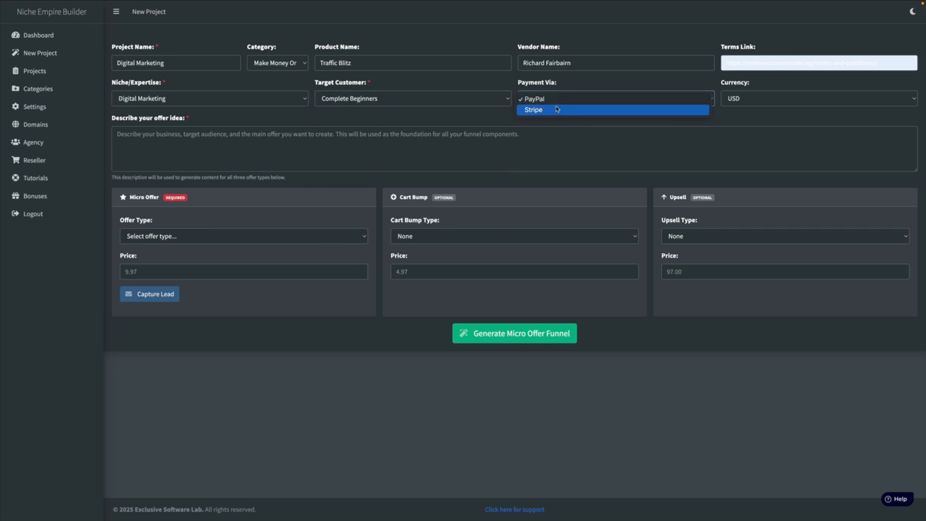
left_click(555, 102)
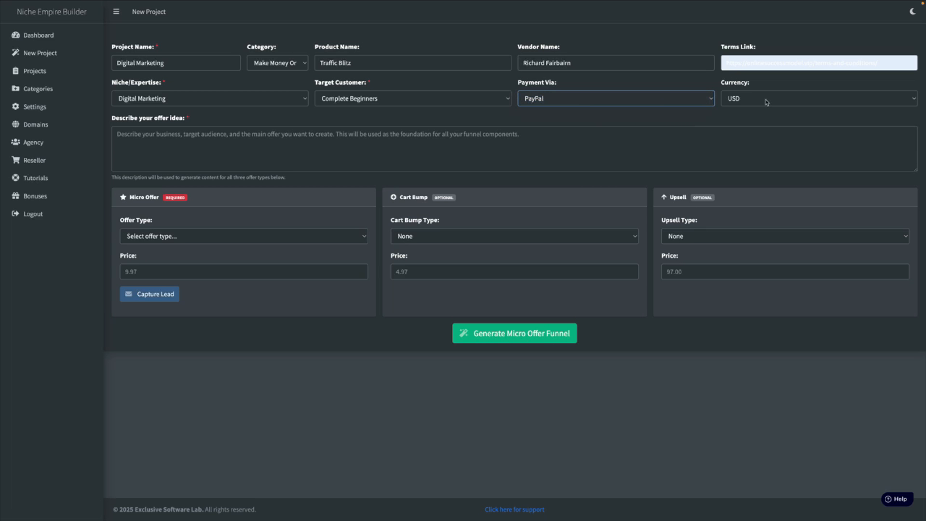
left_click(766, 99)
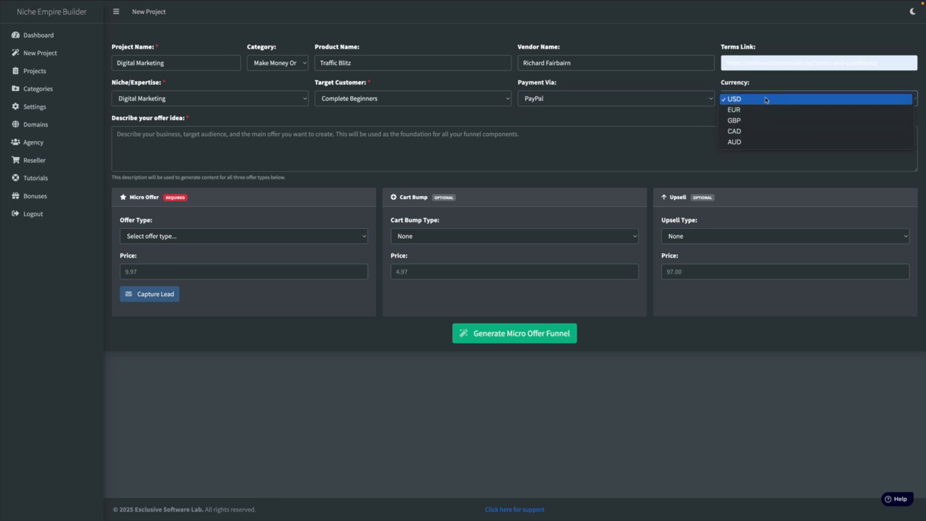
left_click(742, 100)
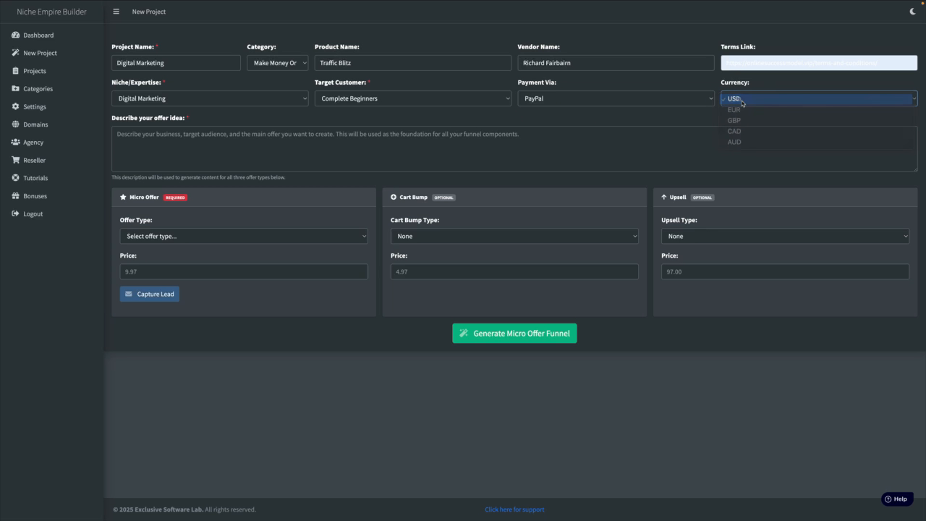
Describe the offer idea as "I want to create a product that will help marketers get more traffic to their digital product."
left_click(224, 139)
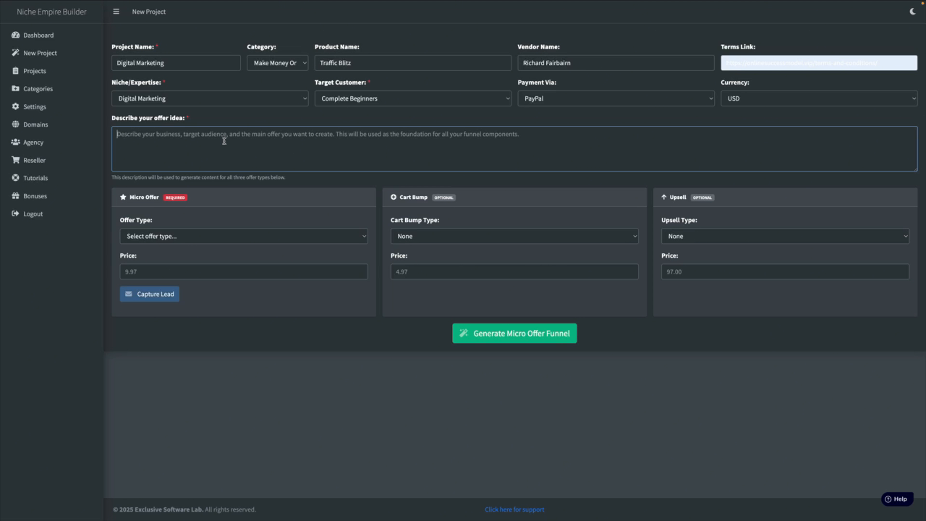
type("I want to")
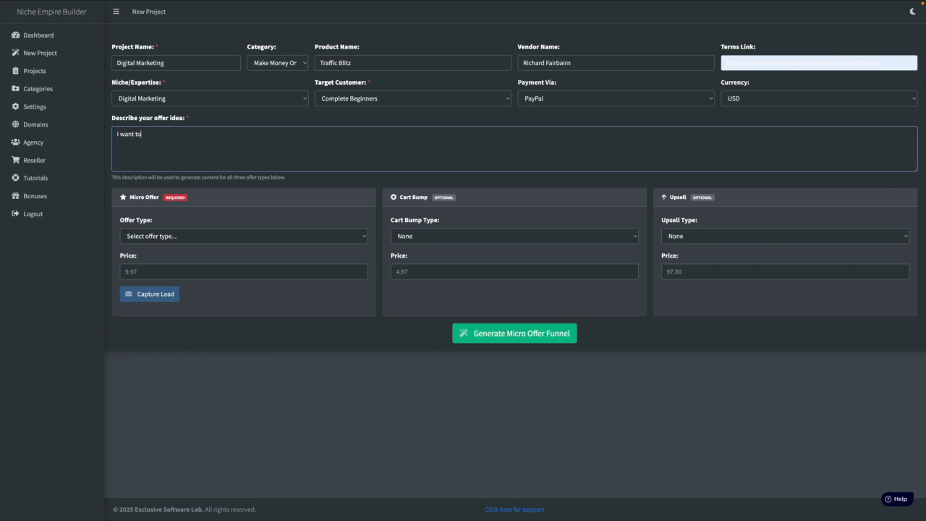
type(" create a product that will help marke")
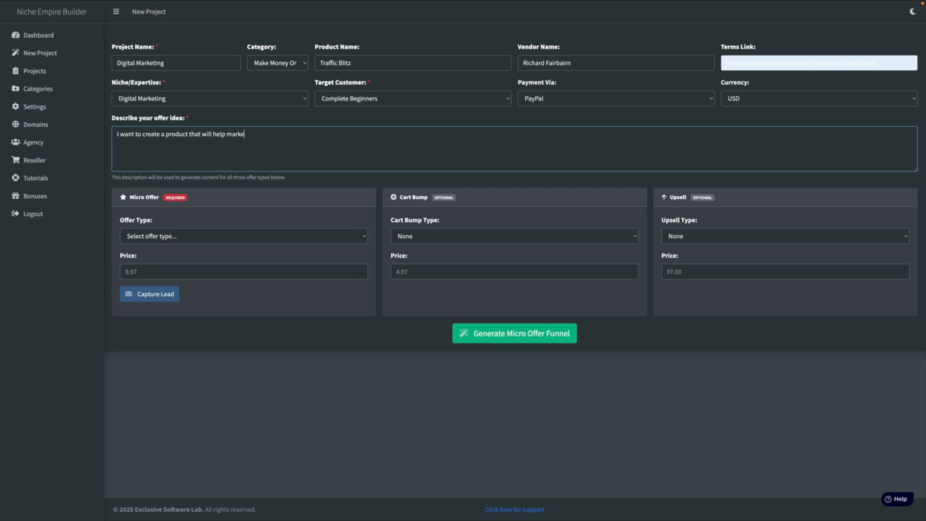
type("ters get more traffic to their digital pro")
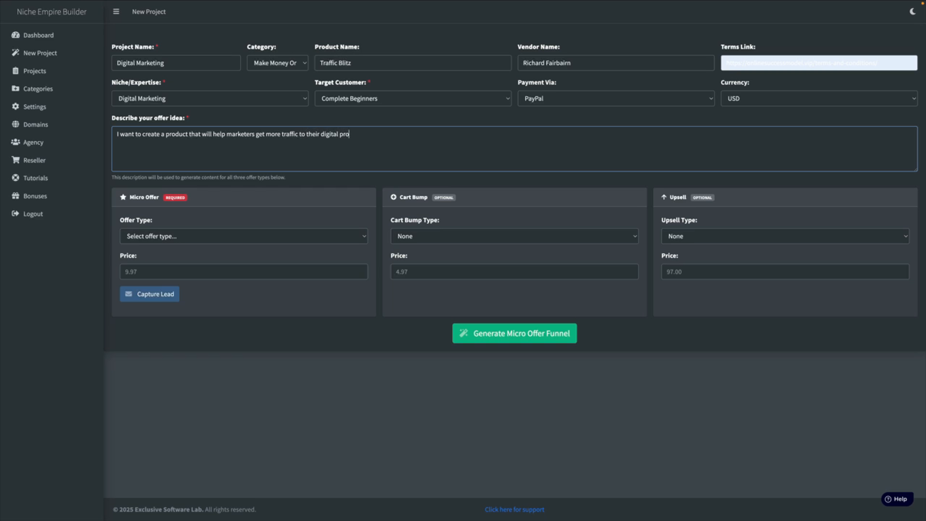
type("duct. I want you to suggest traff")
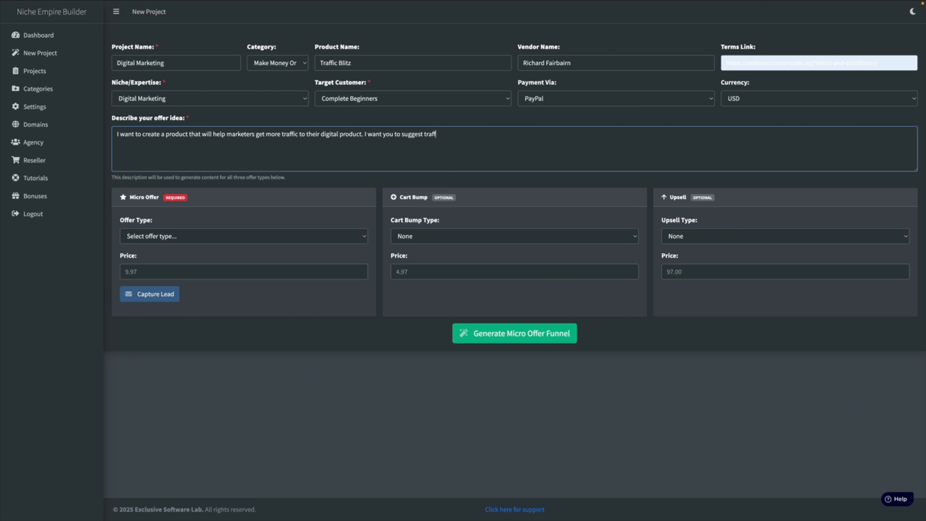
type("ic methiods")
Finish the offer idea description with "I want you to suggest traffic methods including social media."
key("BackSpace")
key("BackSpace")
key("BackSpace")
type("ds including social media.")
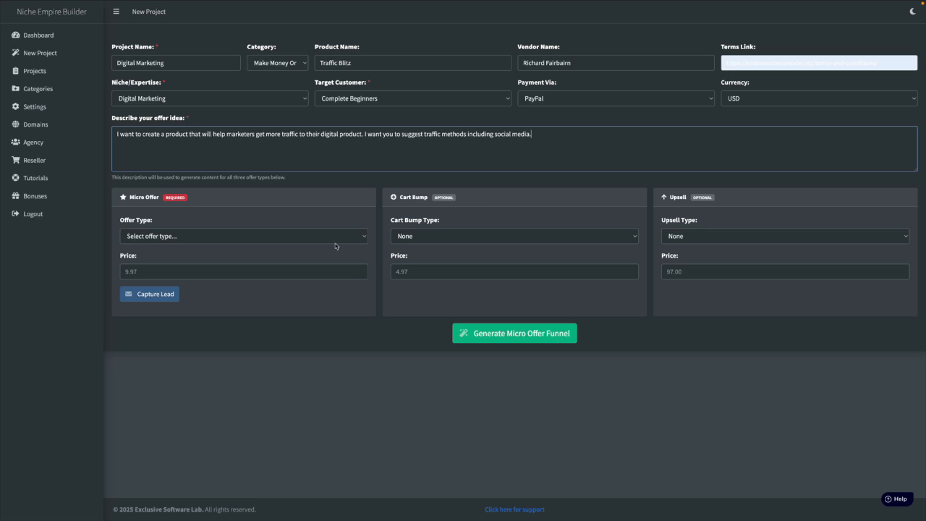
Make the micro offer a Checklist priced at 2.97
left_click(241, 240)
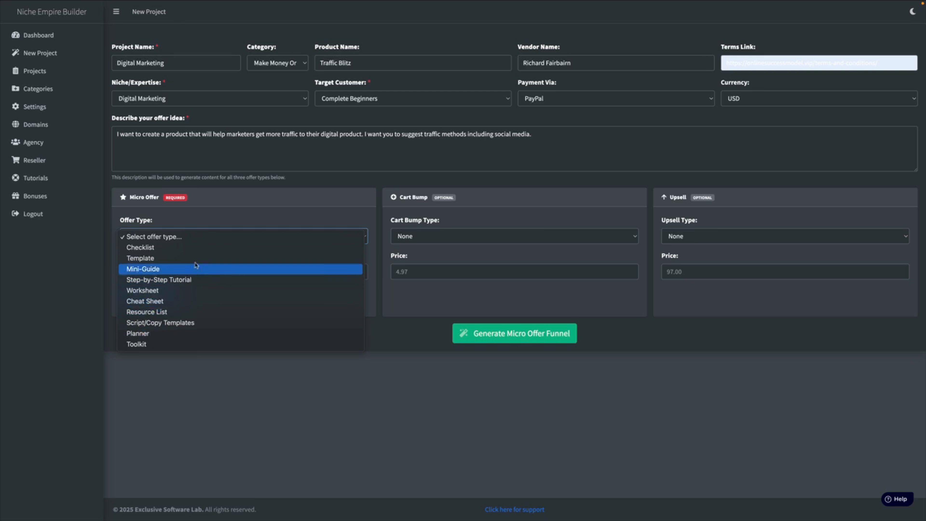
left_click(172, 248)
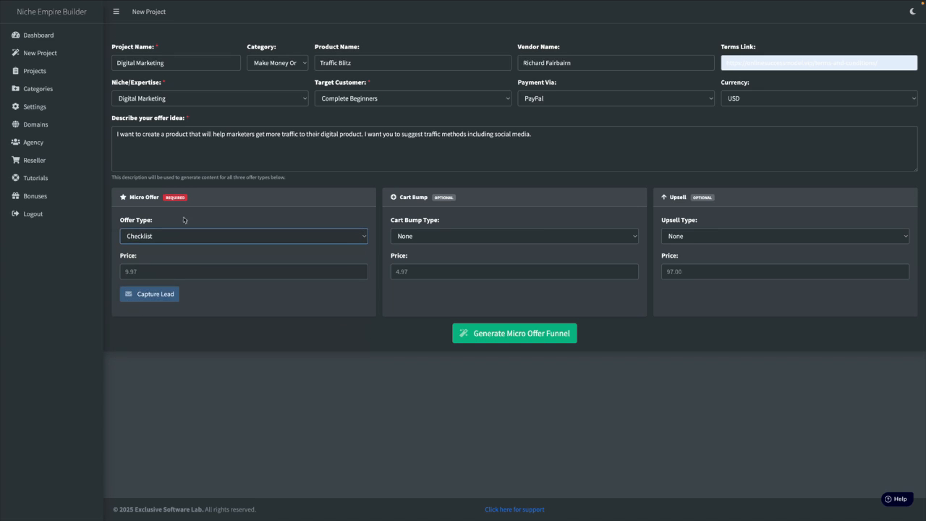
left_click(173, 276)
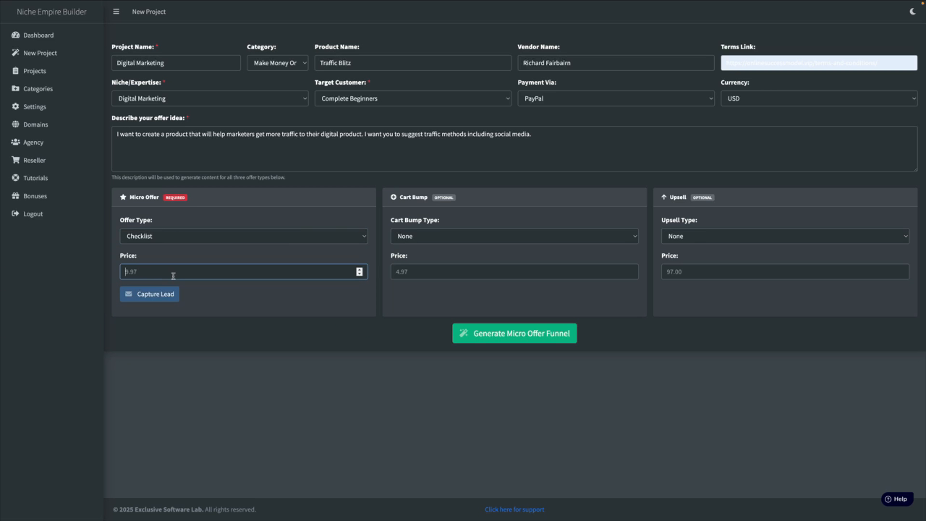
type("2.97")
Set the micro offer's lead capture to add leads to the Active Campaign autoresponder and save the settings
left_click(155, 297)
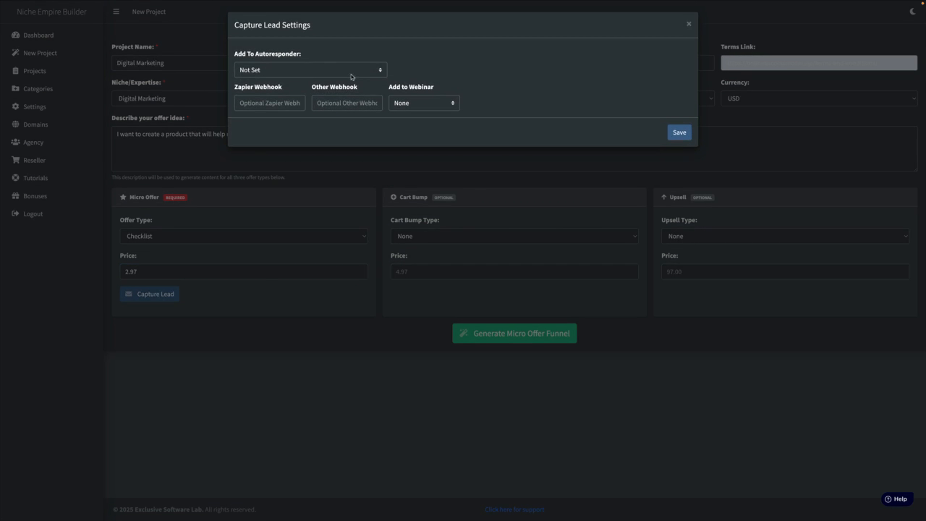
left_click(341, 72)
left_click(299, 80)
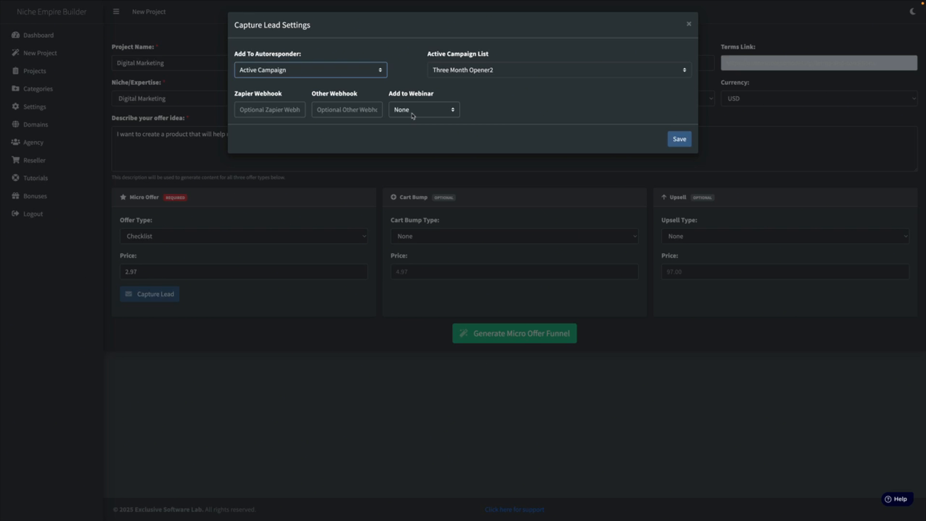
left_click(677, 143)
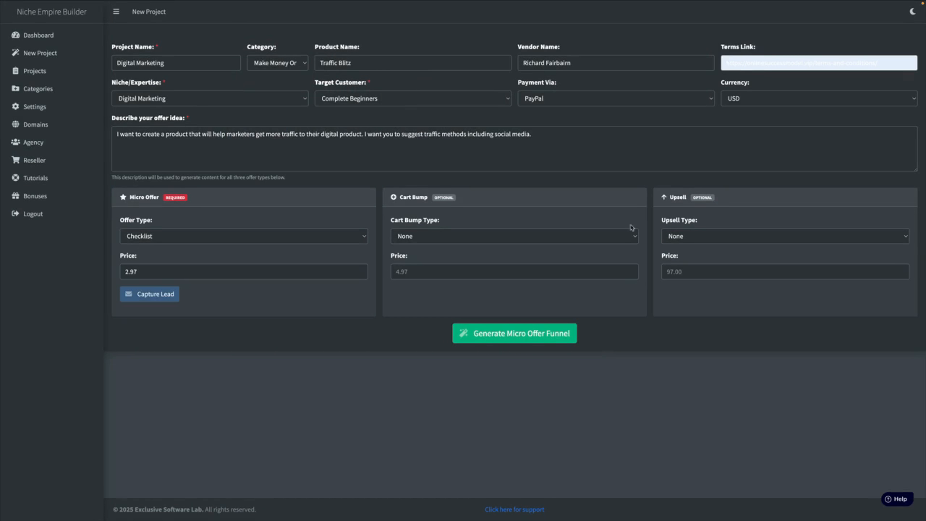
Generate the micro offer funnel and save its changes
left_click(523, 338)
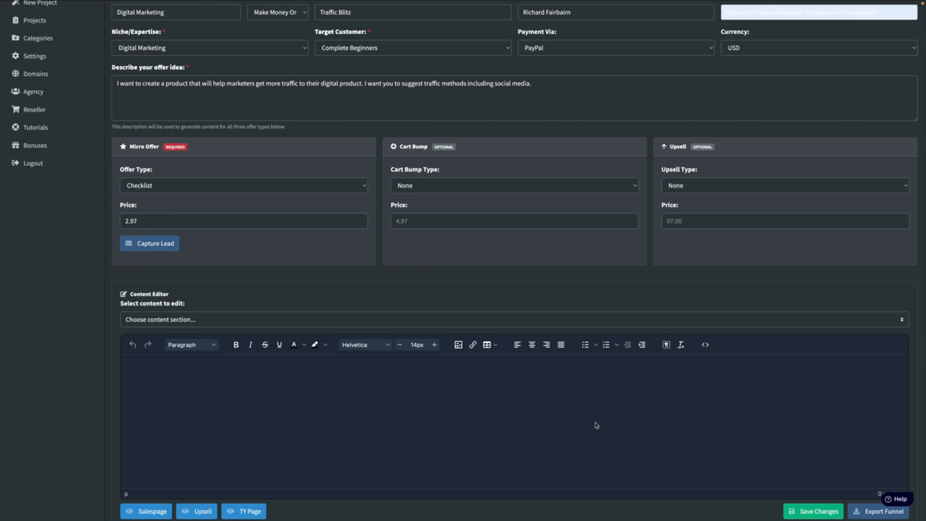
scroll(589, 393, "down", 2)
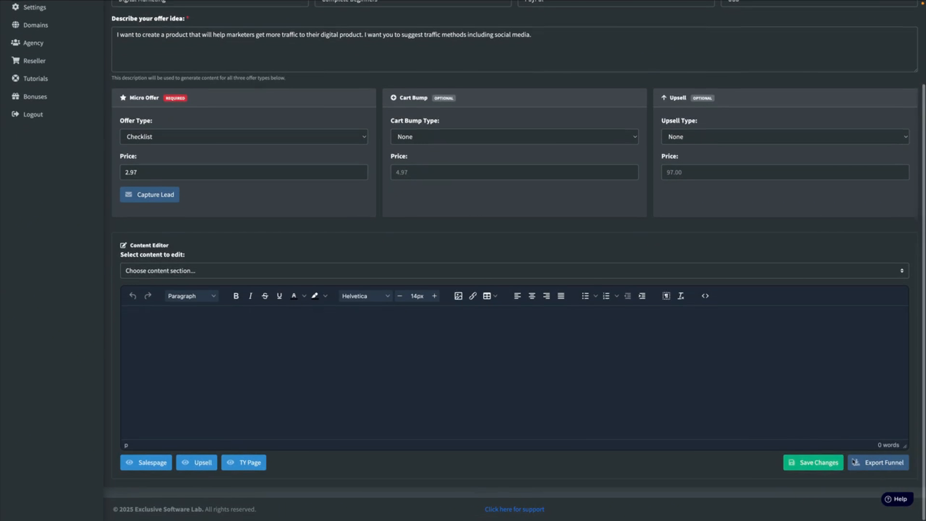
left_click(815, 463)
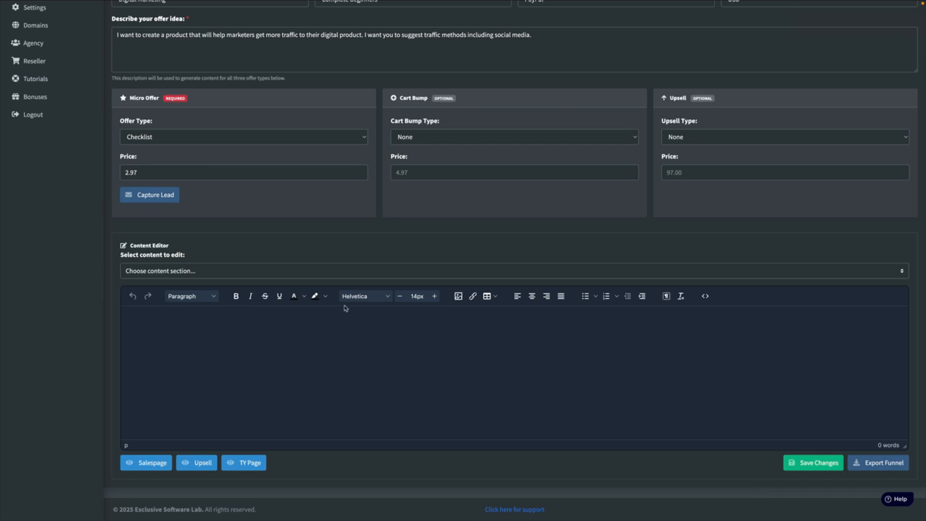
Load the Micro Offer Content section in the content editor and read through the generated checklist
left_click(191, 273)
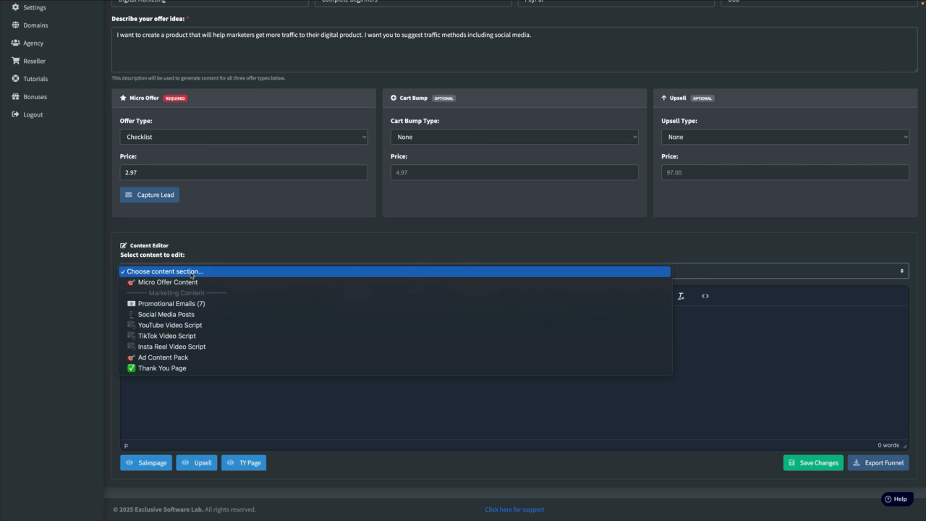
left_click(189, 282)
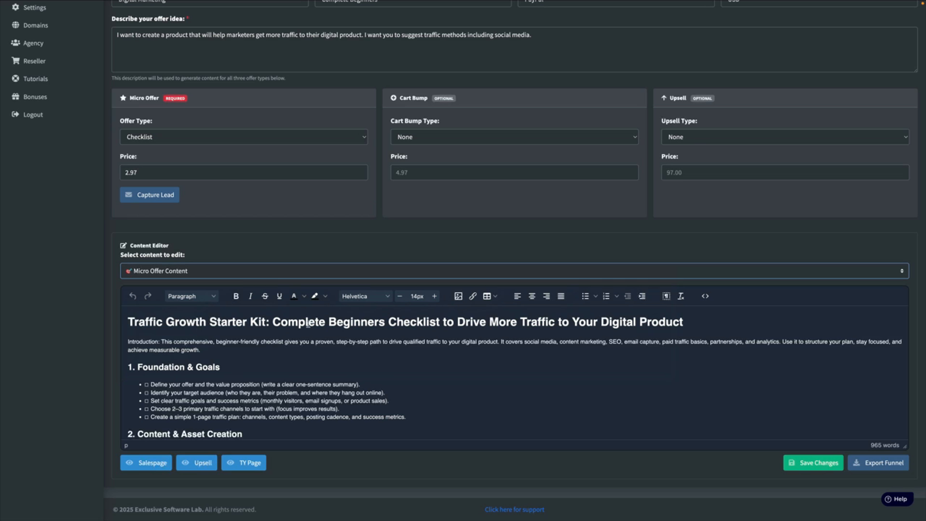
scroll(360, 392, "down", 2)
scroll(360, 391, "down", 2)
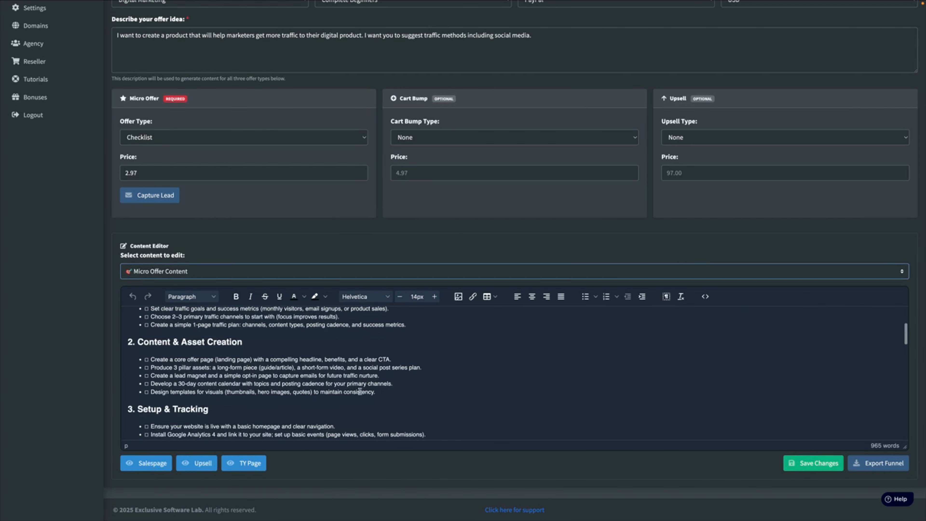
scroll(239, 382, "down", 4)
scroll(238, 383, "down", 10)
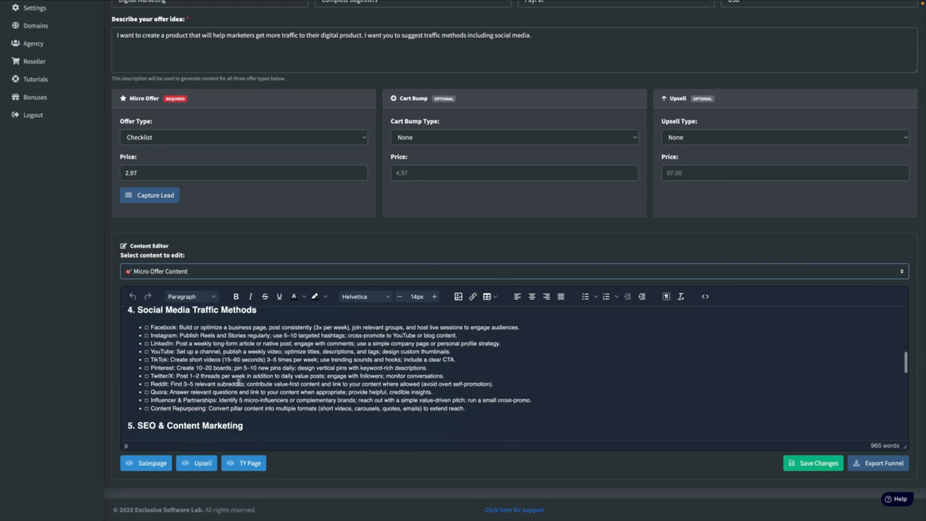
scroll(239, 382, "down", 3)
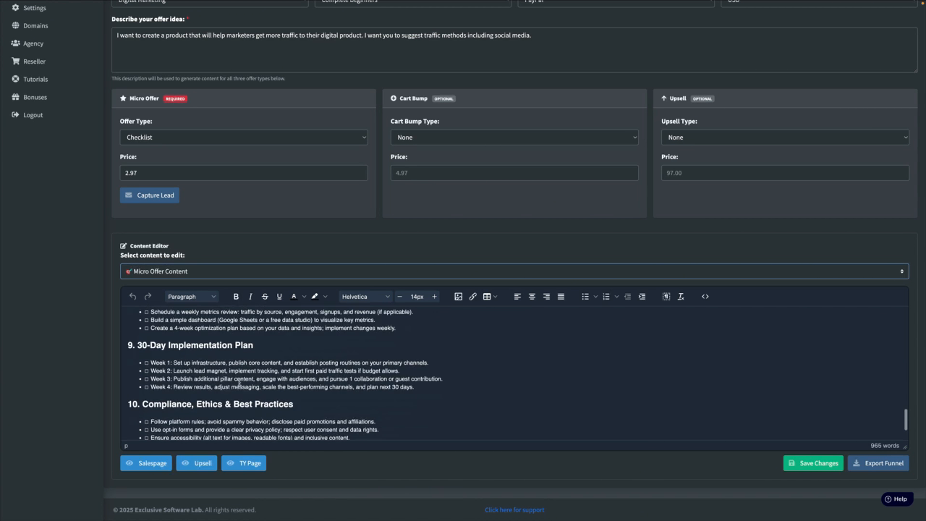
scroll(403, 374, "up", 15)
scroll(409, 367, "up", 5)
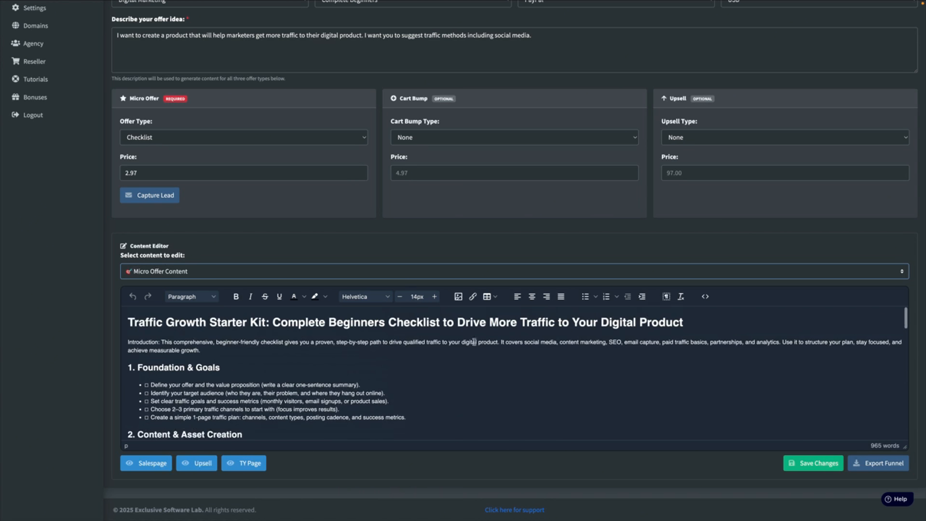
scroll(352, 388, "down", 20)
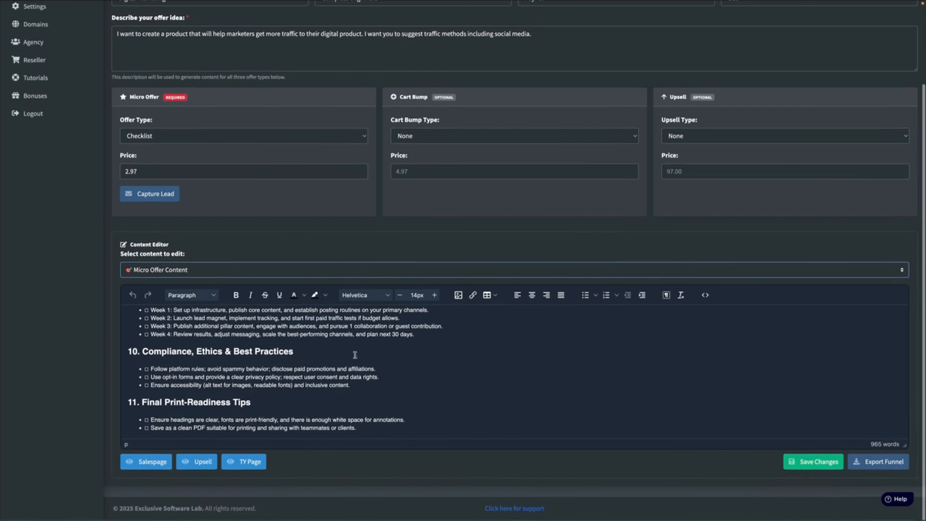
View the generated Promotional Emails and Social Media Posts sections in the content editor
left_click(160, 271)
left_click(188, 294)
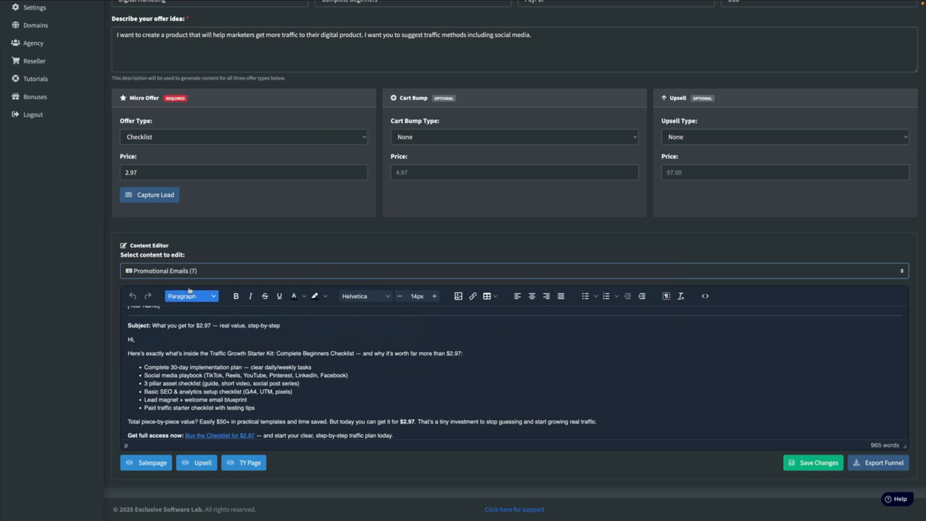
left_click(191, 274)
left_click(191, 282)
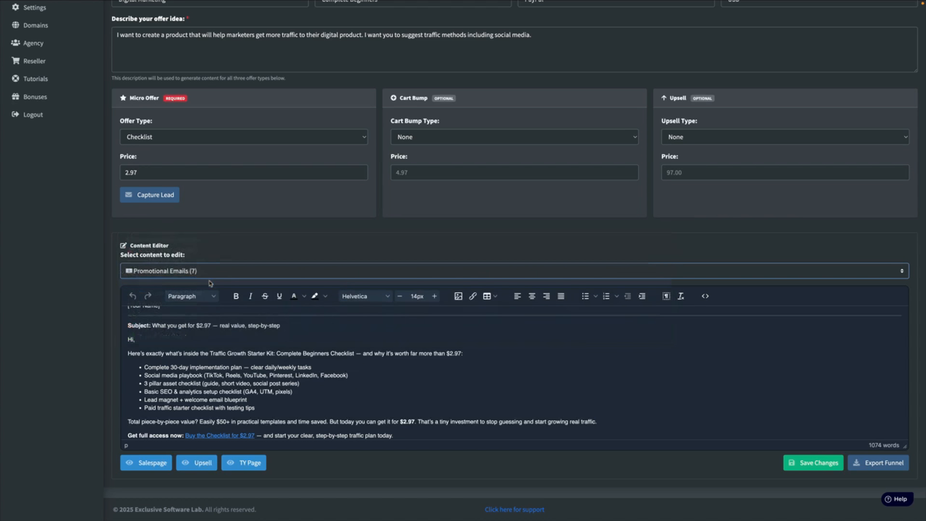
View the generated YouTube, TikTok and Insta Reel video script sections in the content editor
left_click(193, 271)
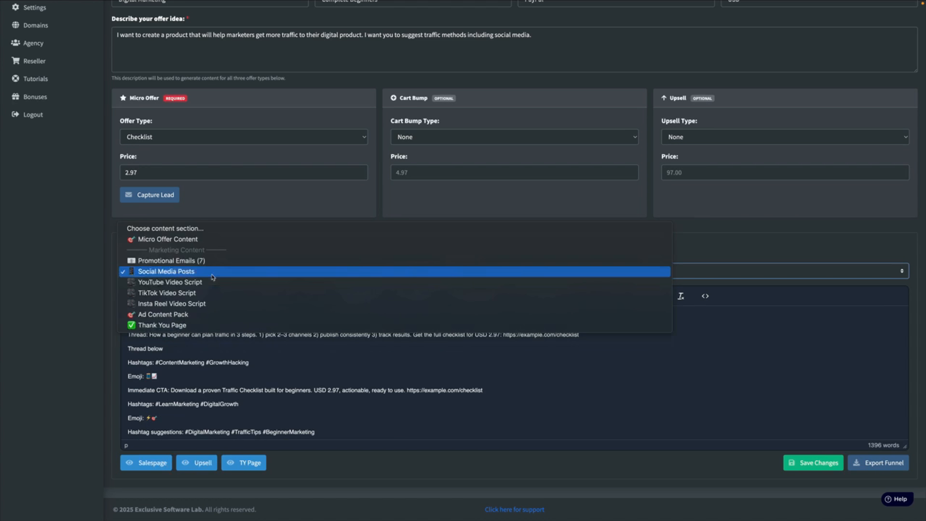
left_click(195, 283)
left_click(194, 273)
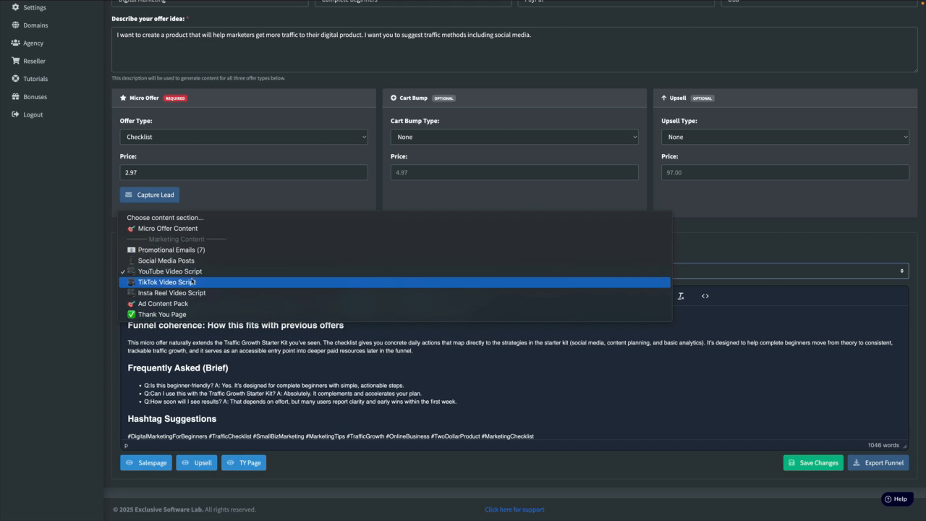
left_click(193, 282)
left_click(182, 276)
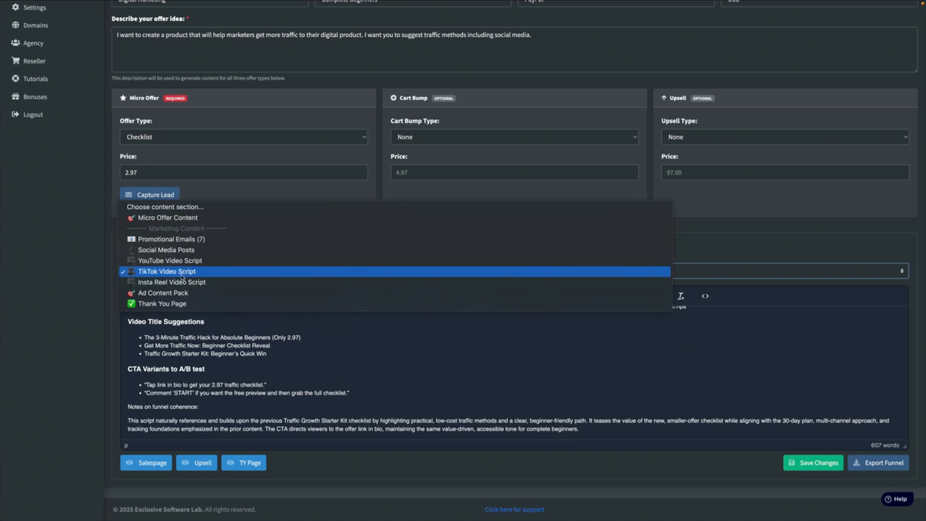
left_click(186, 283)
Load the Ad Content Pack and Thank You Page sections in the content editor, and save the funnel changes
left_click(207, 276)
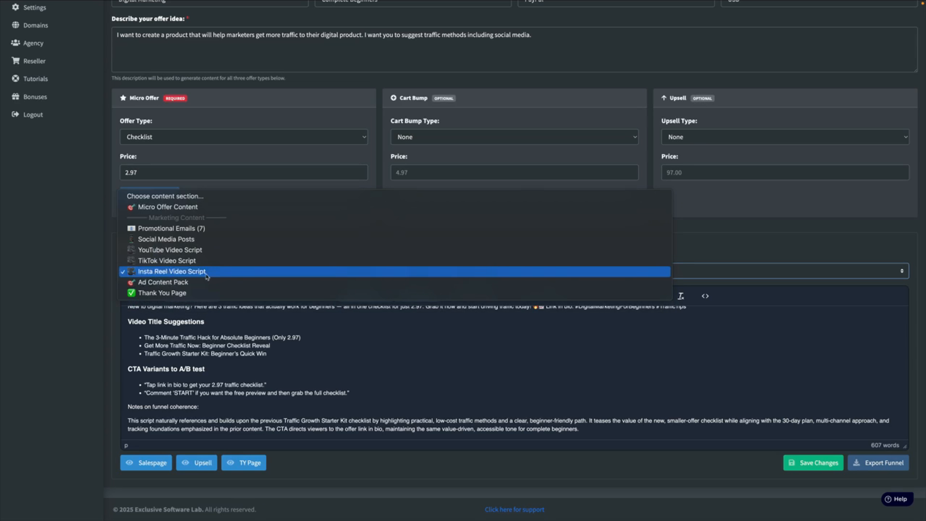
left_click(196, 283)
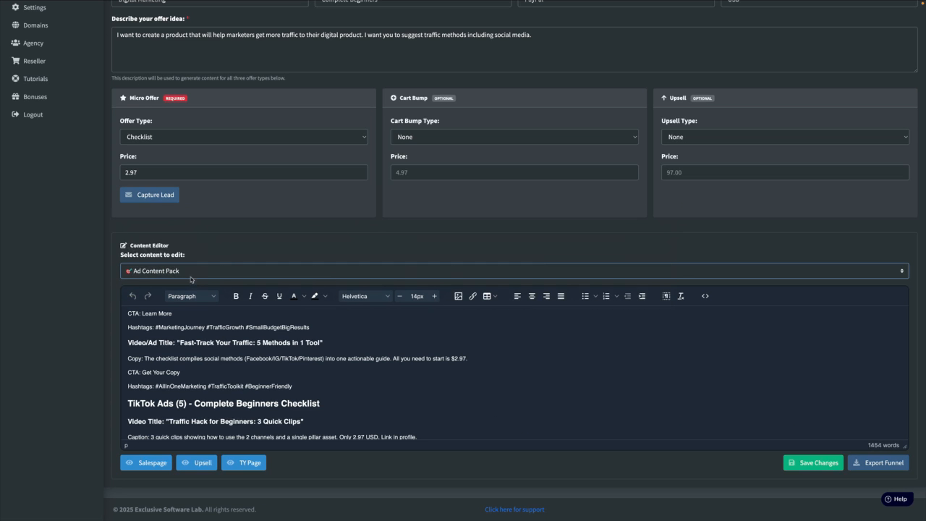
left_click(190, 277)
left_click(192, 280)
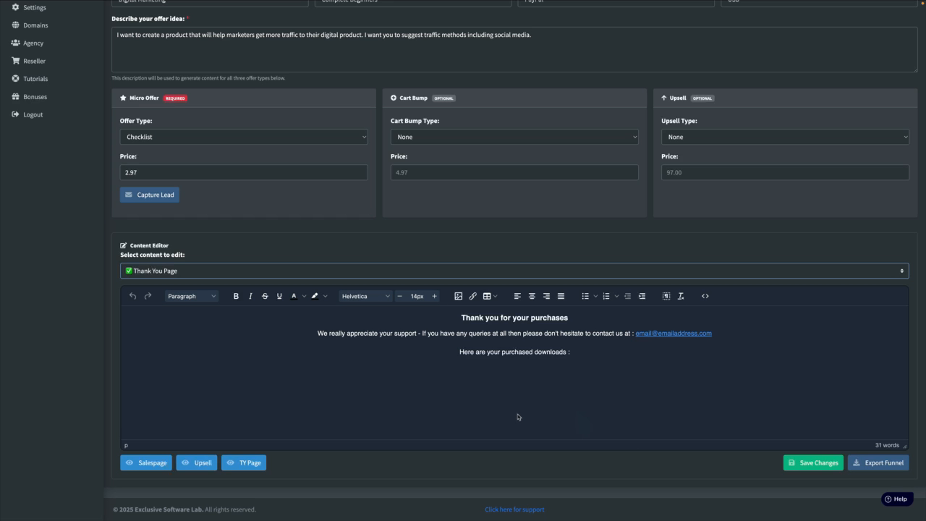
left_click(828, 467)
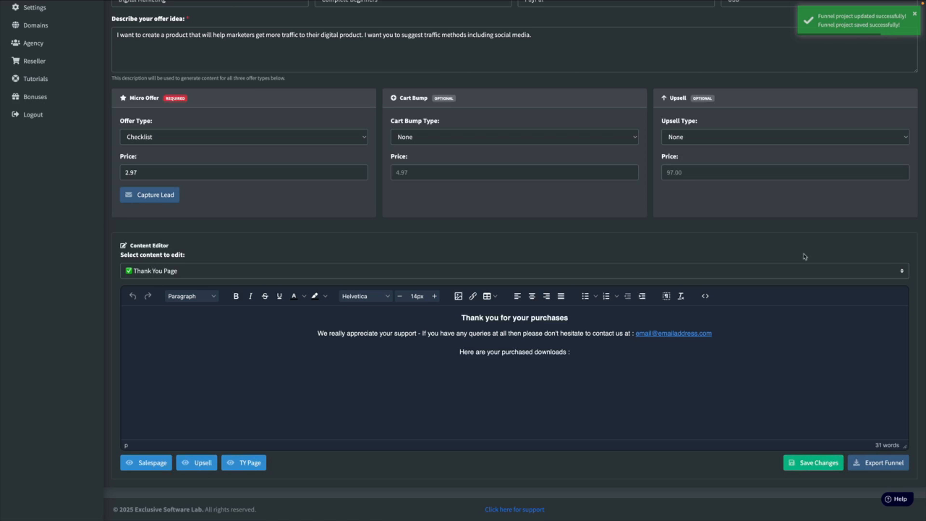
Go to the project list and copy the Digital Marketing project's funnel link on the nicheempirebuilder.com domain
scroll(58, 92, "up", 3)
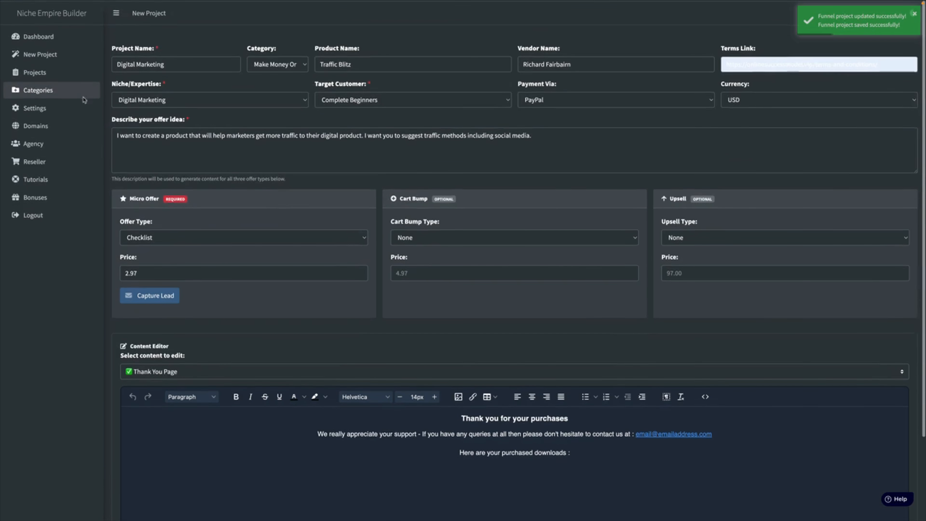
left_click(50, 71)
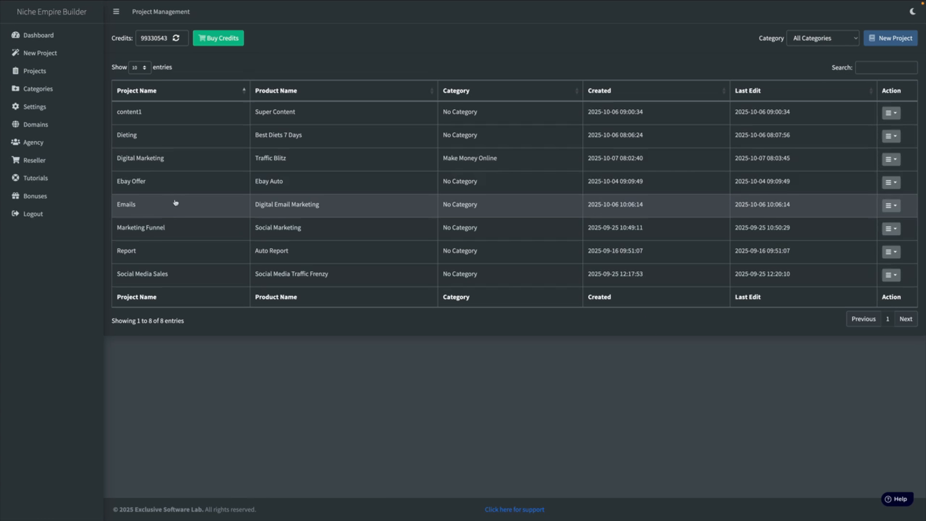
left_click(894, 163)
left_click(890, 191)
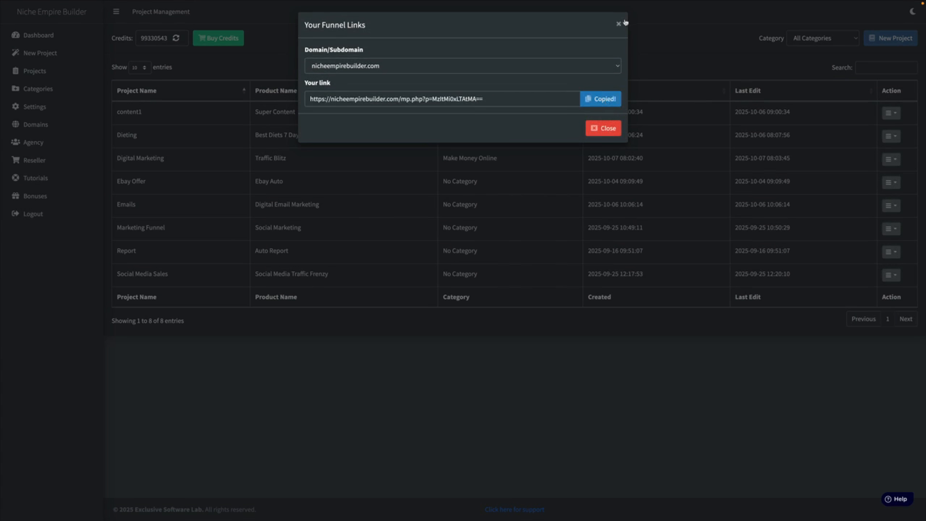
left_click(619, 24)
Open the copied funnel link in a new browser tab
mouse_move(545, 4)
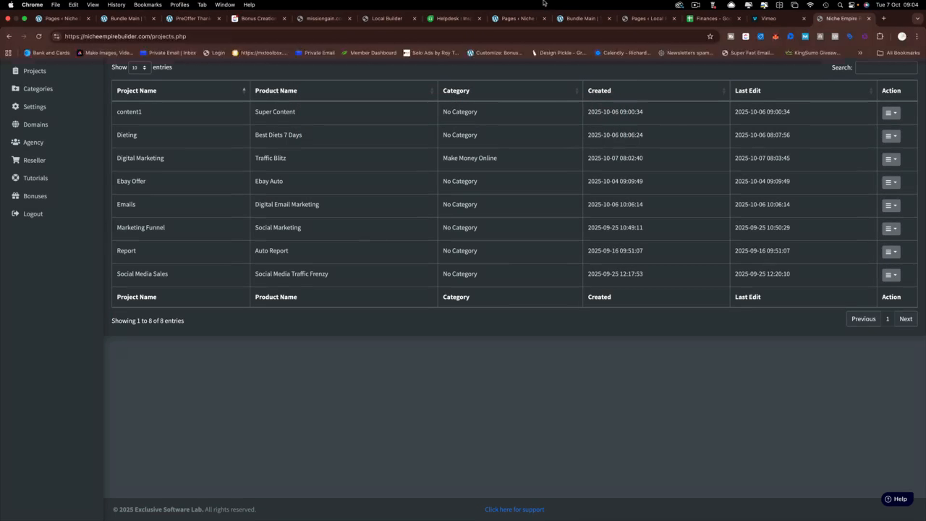
left_click(885, 19)
right_click(103, 37)
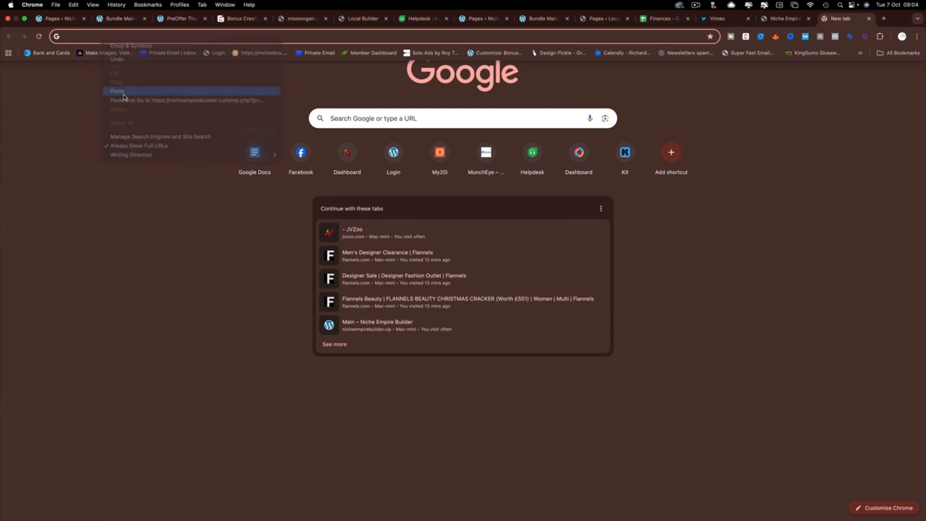
left_click(123, 92)
key("Return")
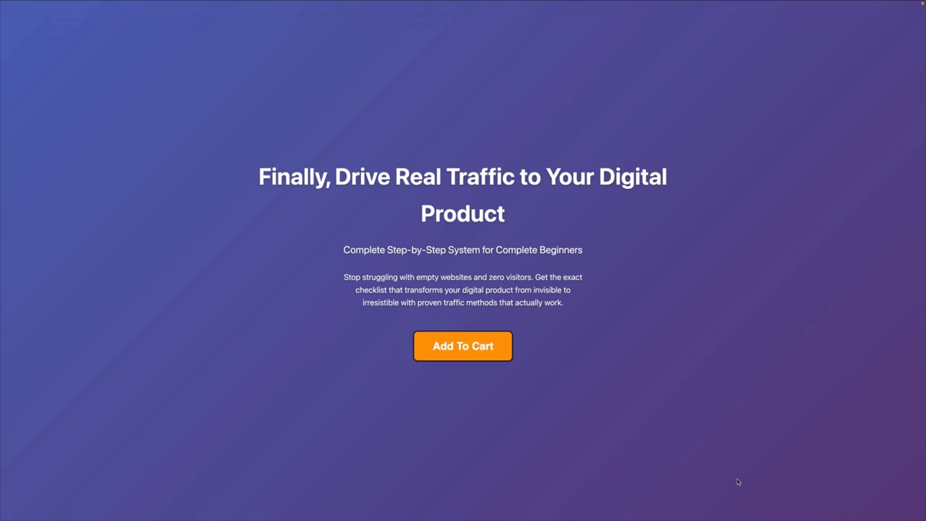
Examine the Traffic Blitz sales page, including its benefits, pricing, cart call-to-action, frequently asked questions and footer
scroll(570, 316, "down", 20)
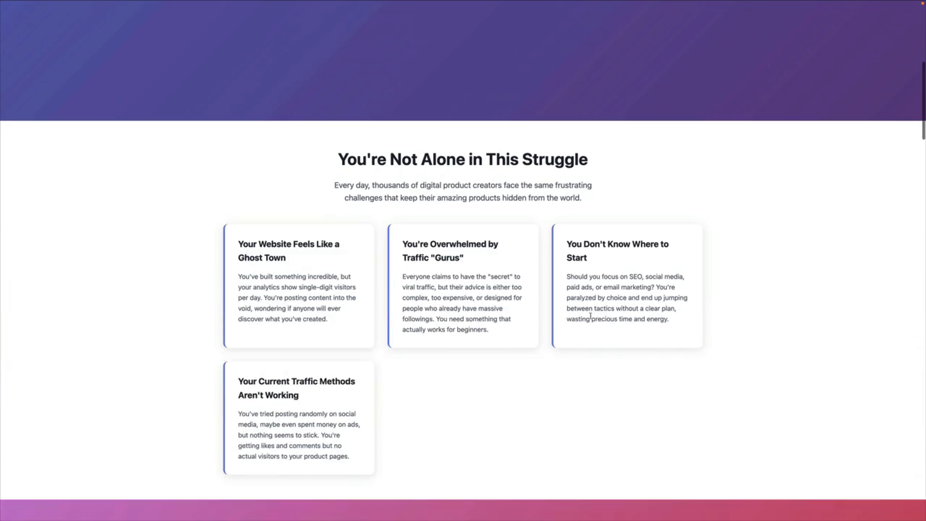
scroll(591, 319, "down", 20)
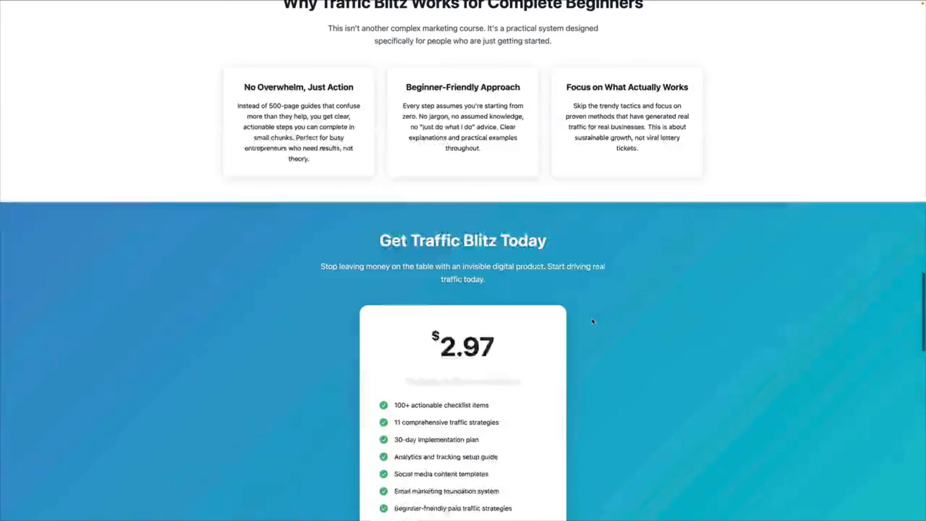
scroll(593, 321, "down", 1)
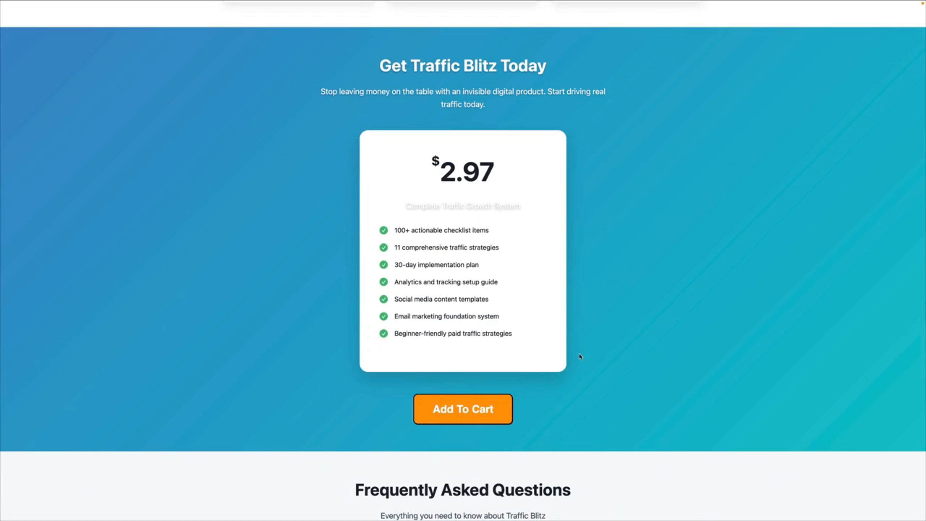
scroll(580, 357, "down", 1)
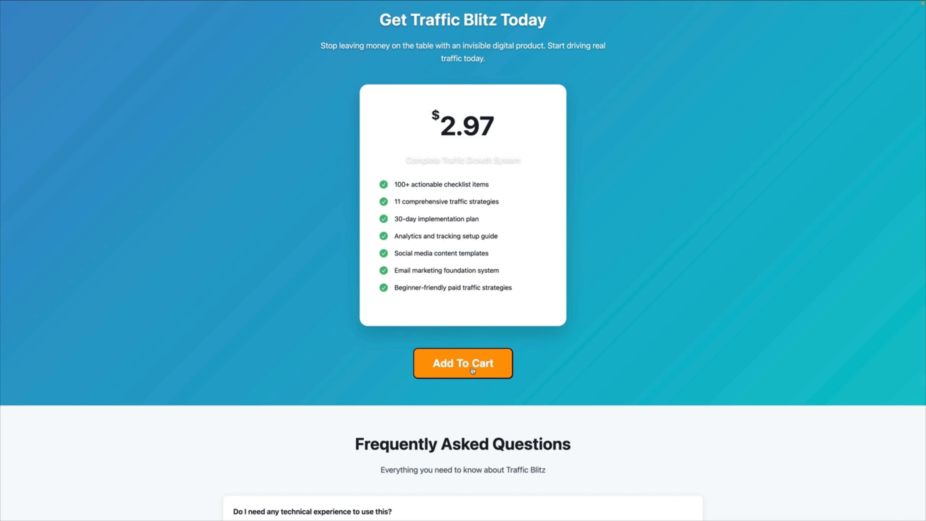
scroll(474, 368, "down", 18)
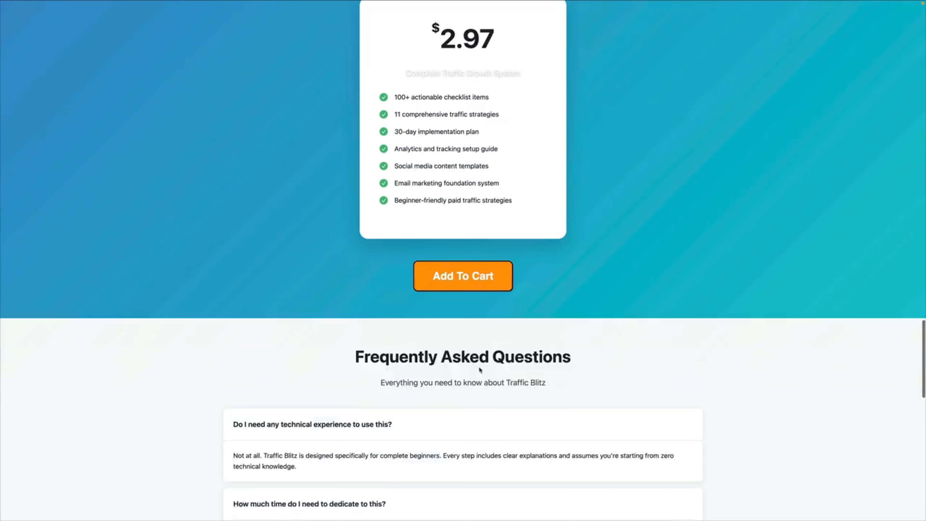
scroll(479, 368, "down", 3)
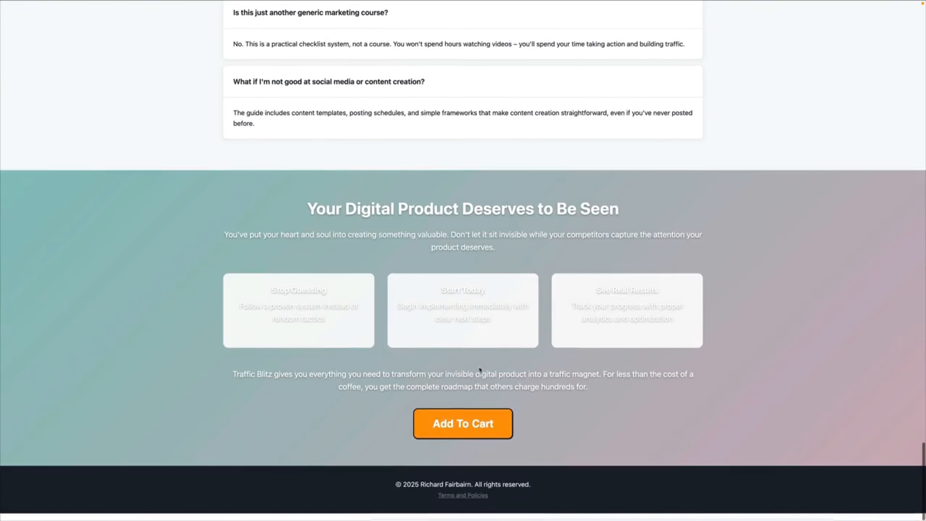
scroll(479, 368, "up", 20)
scroll(482, 371, "up", 3)
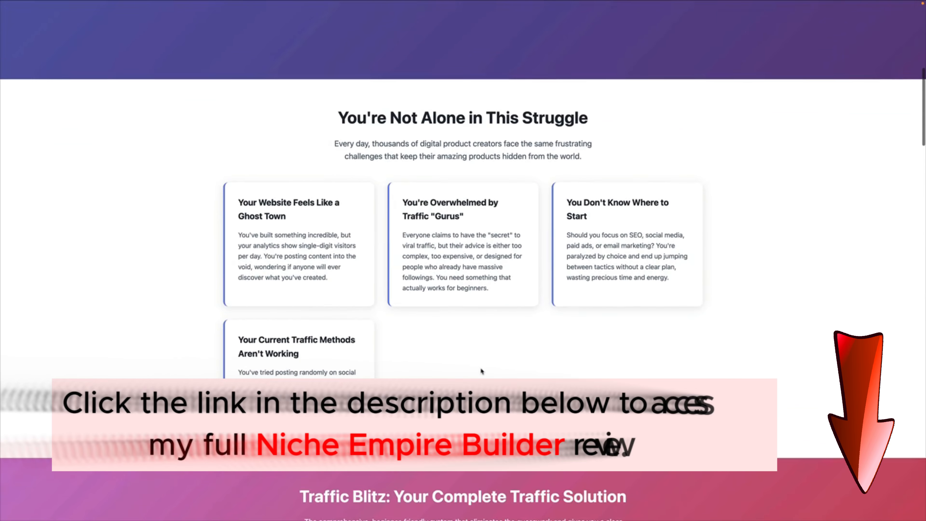